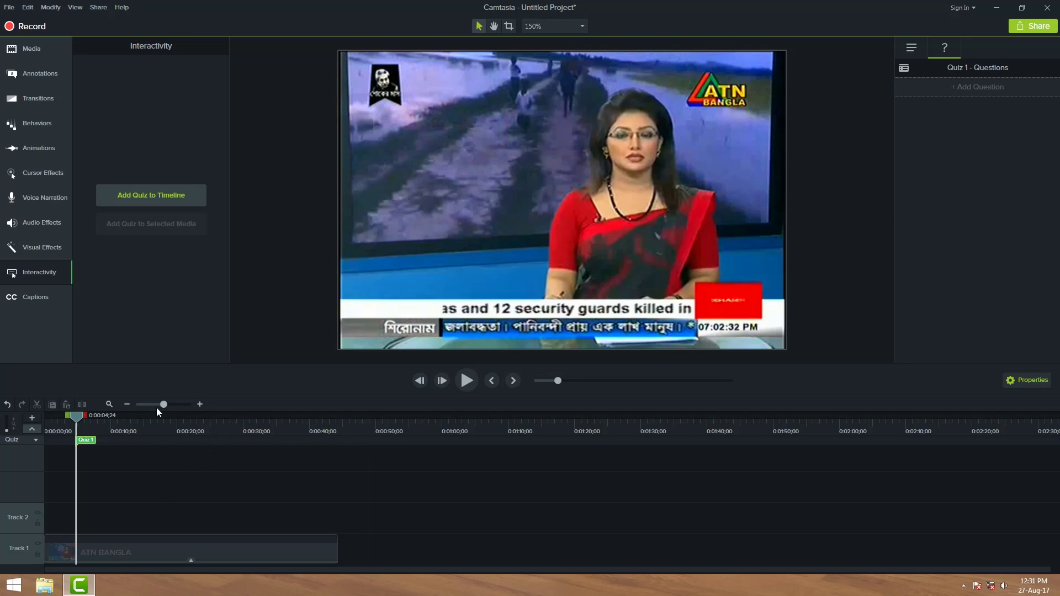
Step: Import the globe-and-mouse image Logomakr_9aDb9x from the Moments > Logo folder on drive D into the media bin
left_click(25, 49)
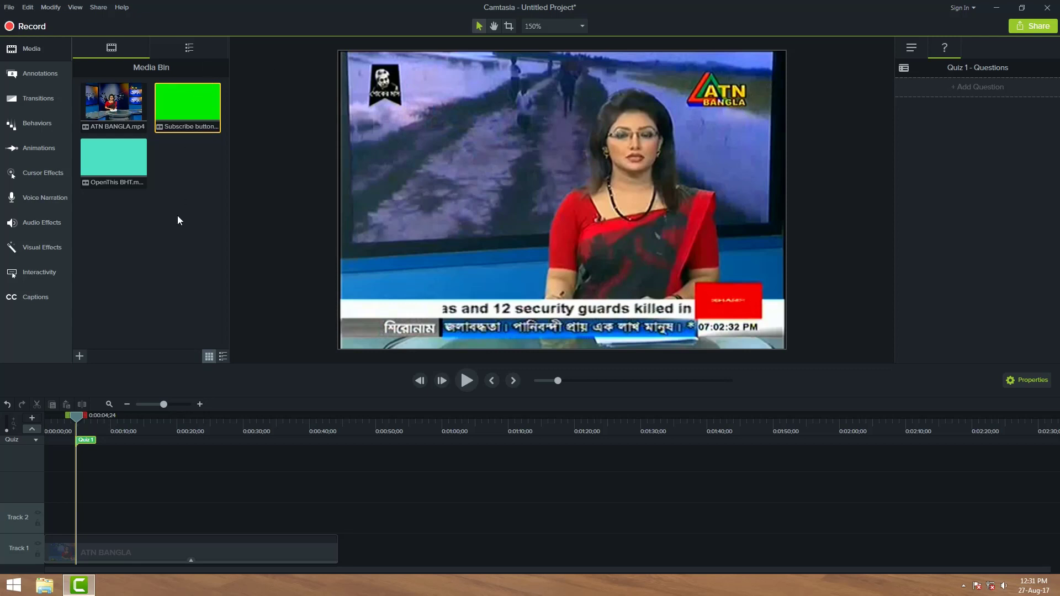
right_click(125, 239)
left_click(154, 248)
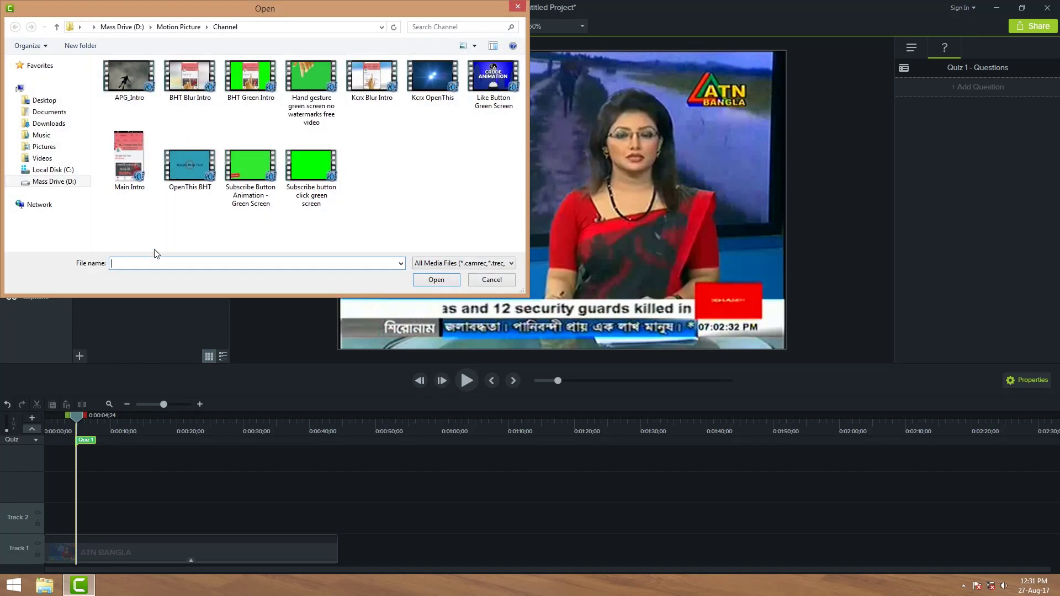
left_click(123, 27)
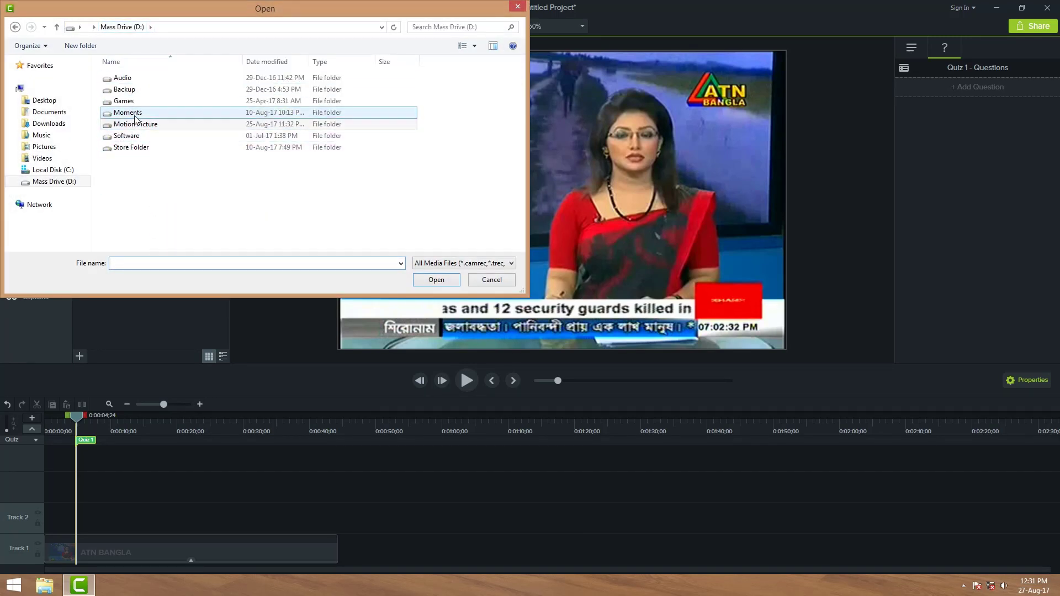
double_click(128, 112)
scroll(135, 232, "down", 5)
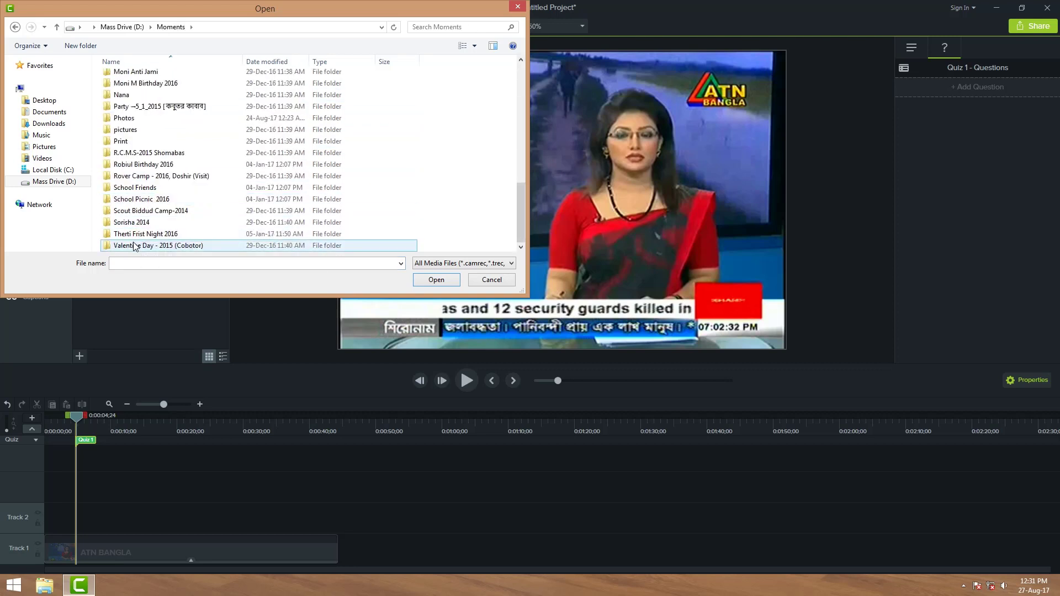
scroll(145, 162, "up", 3)
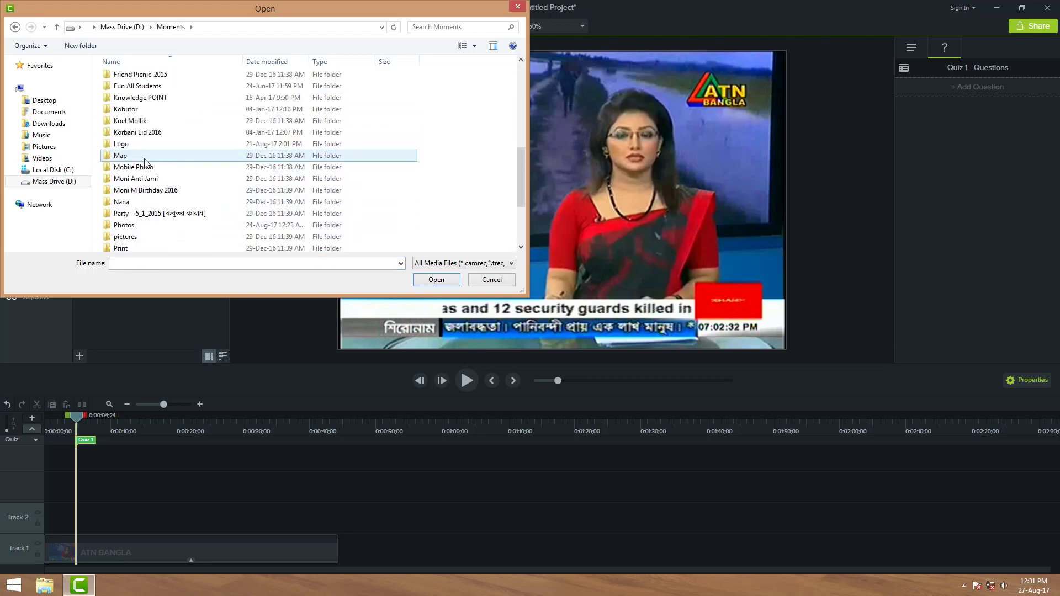
double_click(142, 145)
scroll(320, 199, "down", 6)
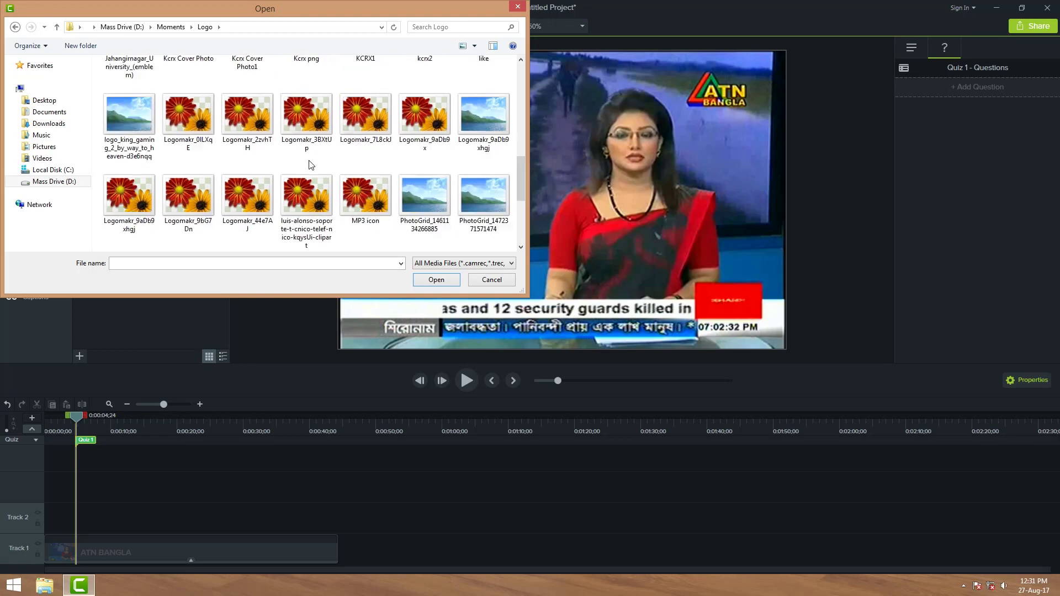
scroll(354, 188, "down", 1)
scroll(397, 165, "up", 2)
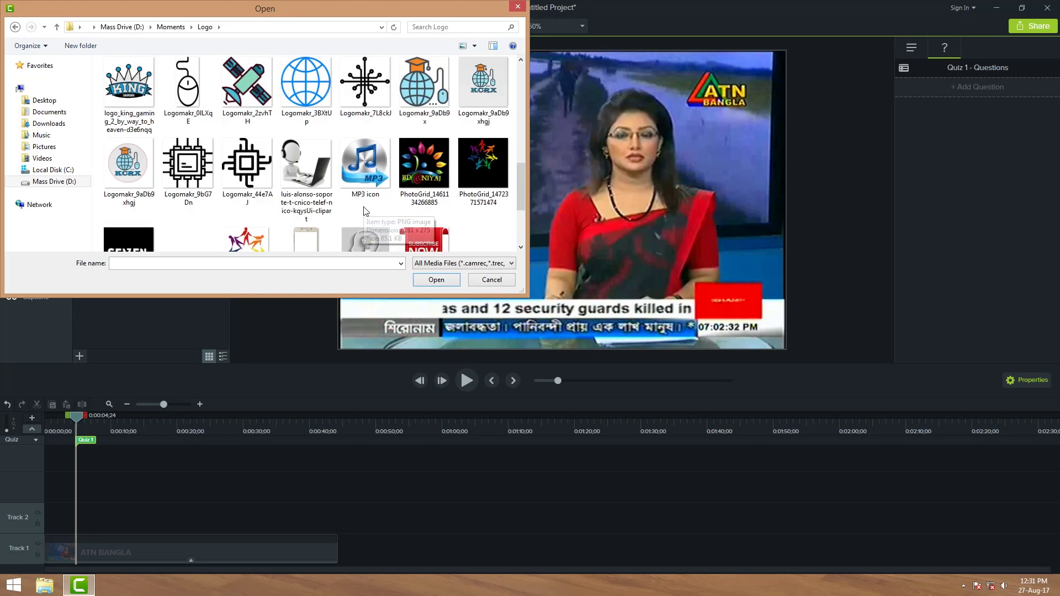
key("Up")
left_click(435, 280)
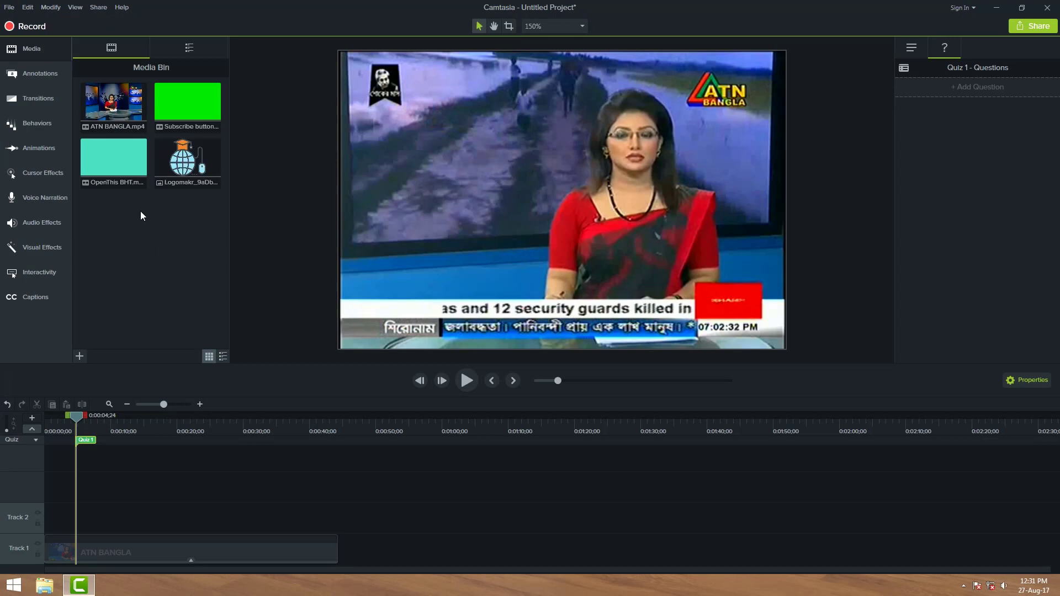
Step: Place the imported logo on Track 2 at the playhead and shrink it to about 13% over the ATN Bangla channel logo
left_click_drag(188, 161, 81, 528)
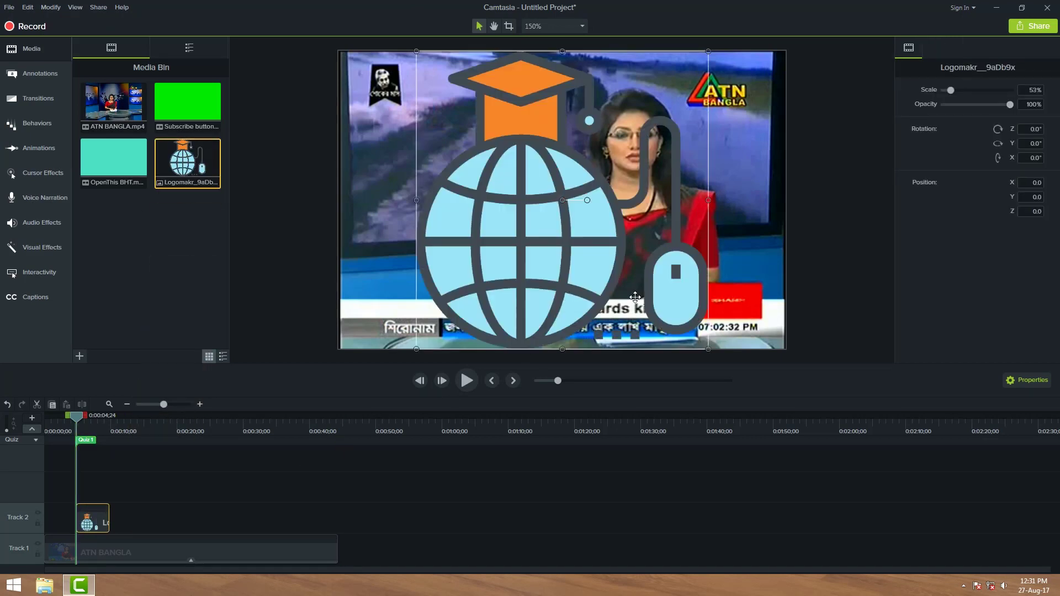
left_click_drag(712, 352, 706, 138)
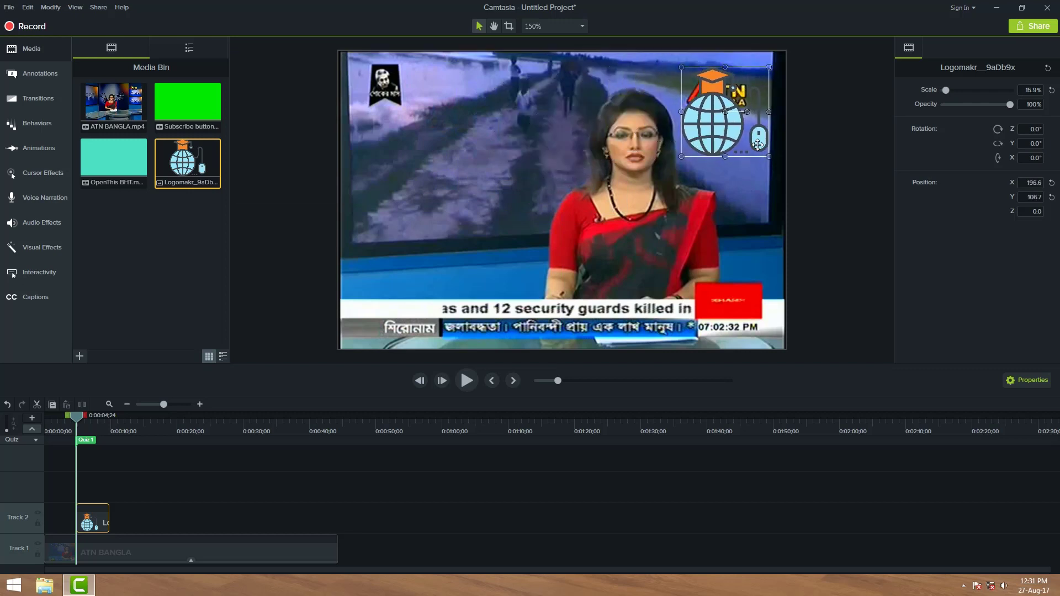
left_click_drag(765, 157, 752, 140)
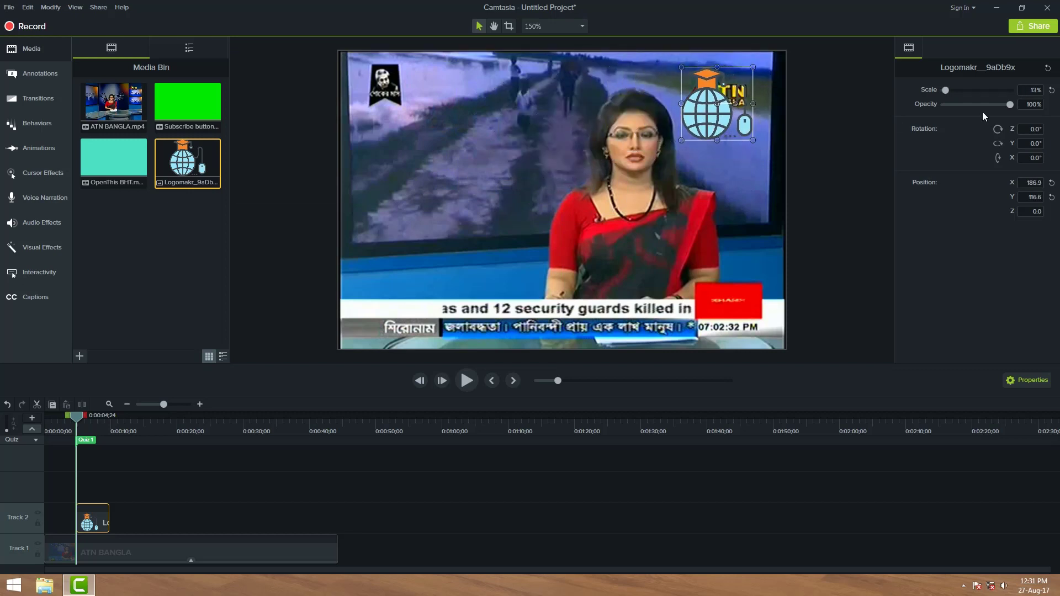
Step: Set the logo's opacity to about 96% and its scale to about 13.9%, covering the channel logo at about X 198.6, Y 124.9
mouse_move(945, 90)
left_mouse_down()
mouse_move(959, 87)
mouse_move(948, 90)
left_mouse_up()
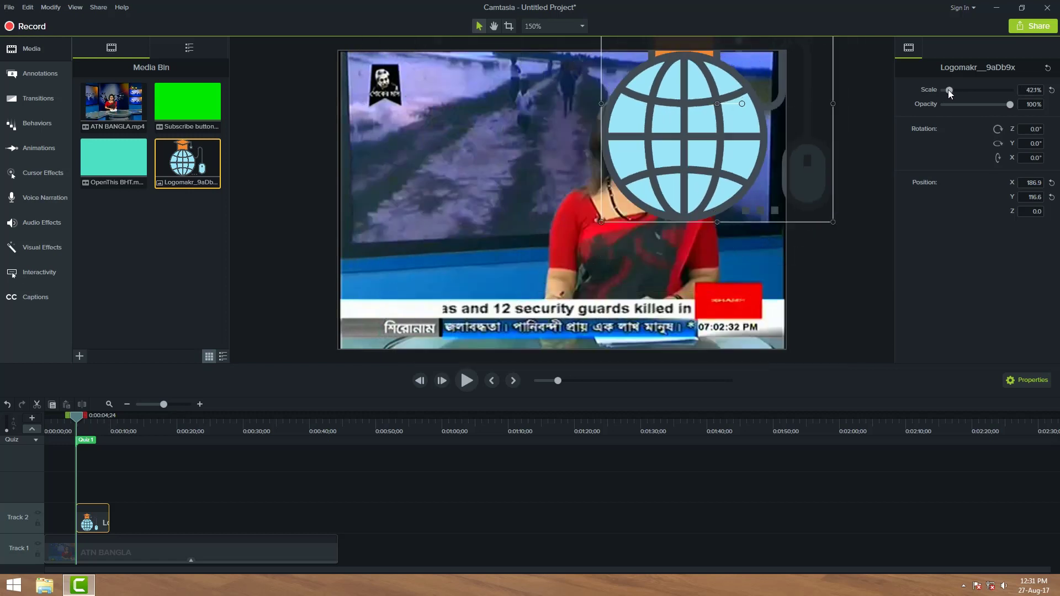
mouse_move(1009, 105)
left_mouse_down()
mouse_move(975, 104)
mouse_move(1007, 103)
left_mouse_up()
left_click_drag(809, 173, 738, 254)
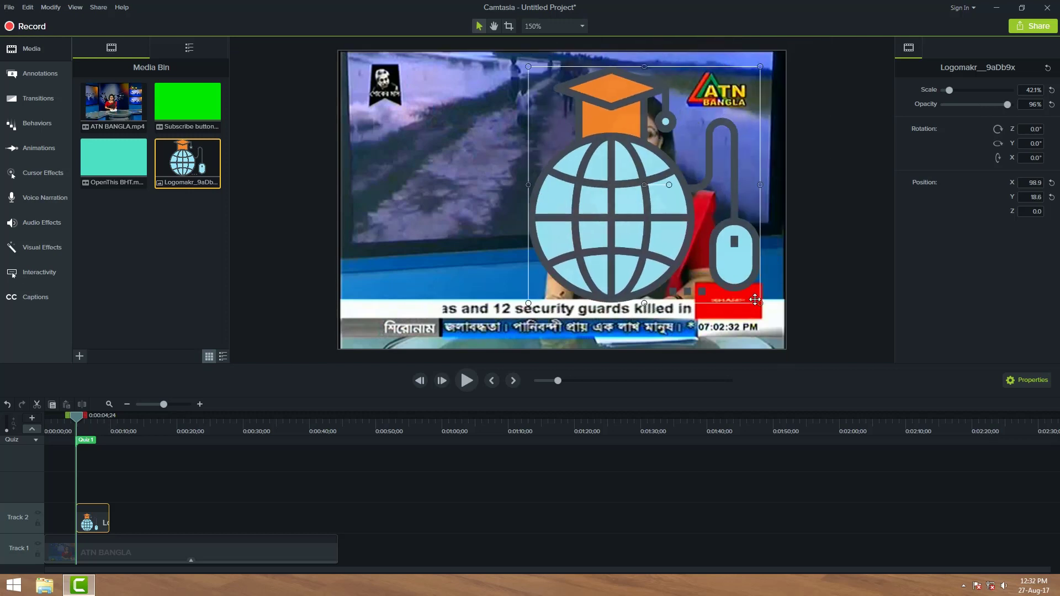
left_click_drag(760, 302, 721, 115)
left_click(664, 463)
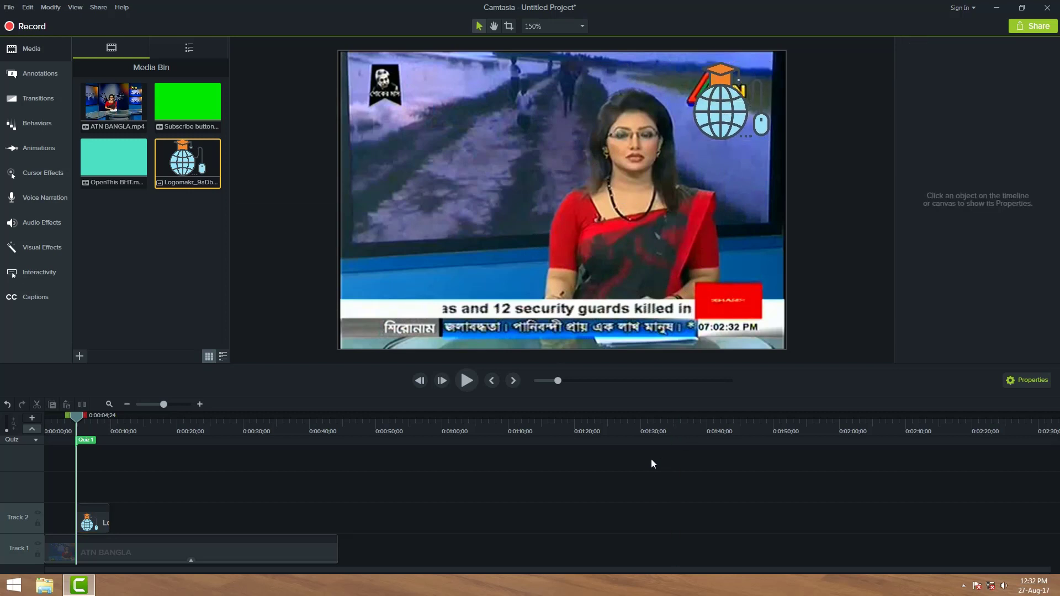
left_click(721, 108)
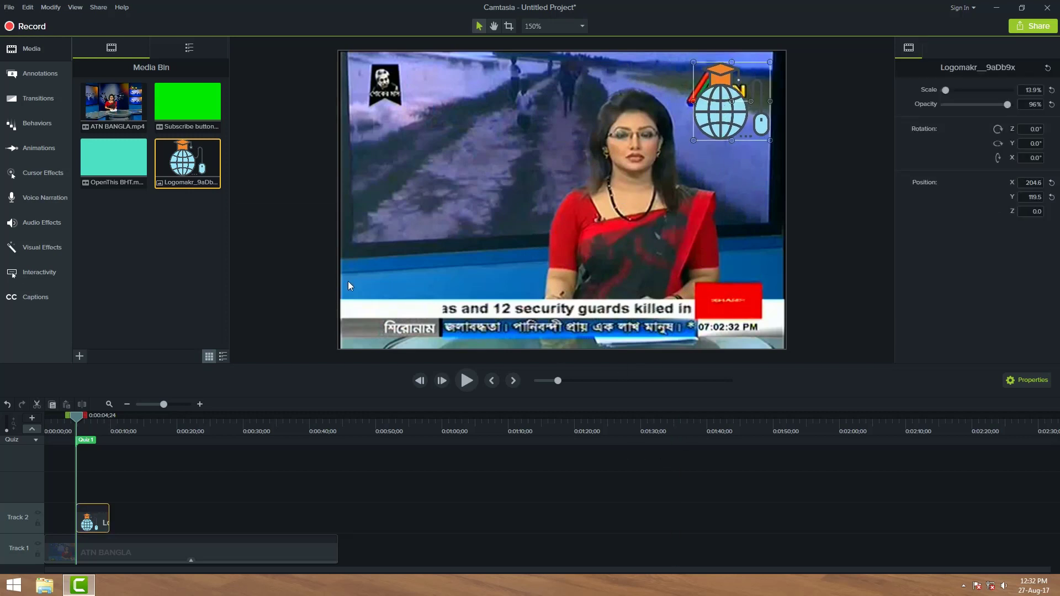
mouse_move(709, 122)
left_mouse_down()
mouse_move(459, 292)
mouse_move(382, 318)
mouse_move(632, 117)
mouse_move(722, 113)
left_mouse_up()
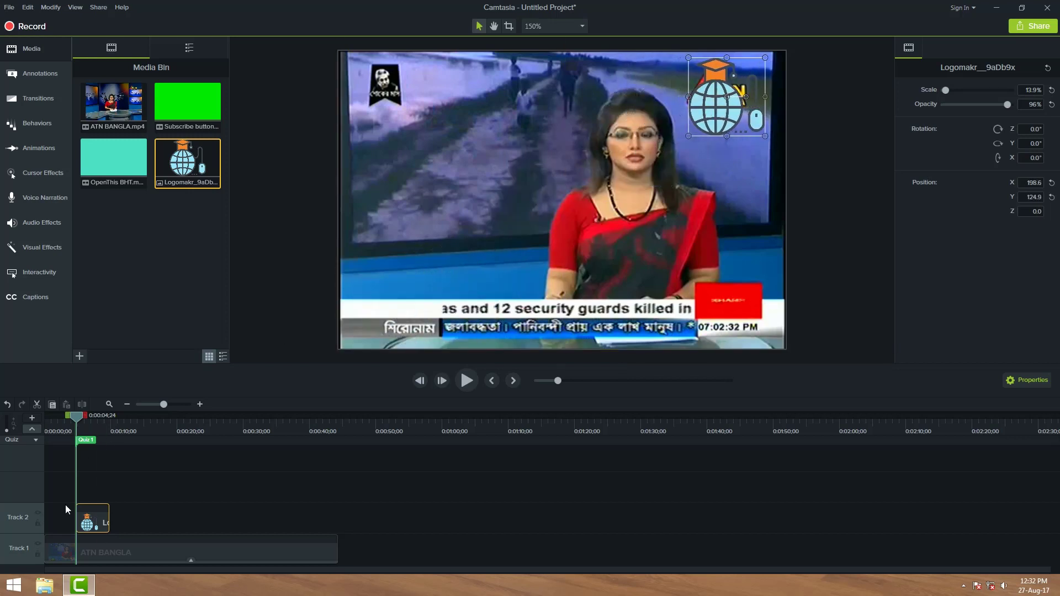
Step: Move the logo clip to the start of Track 2 and extend it to the end of the ATN BANGLA clip
left_click_drag(101, 518, 70, 514)
left_click(64, 416)
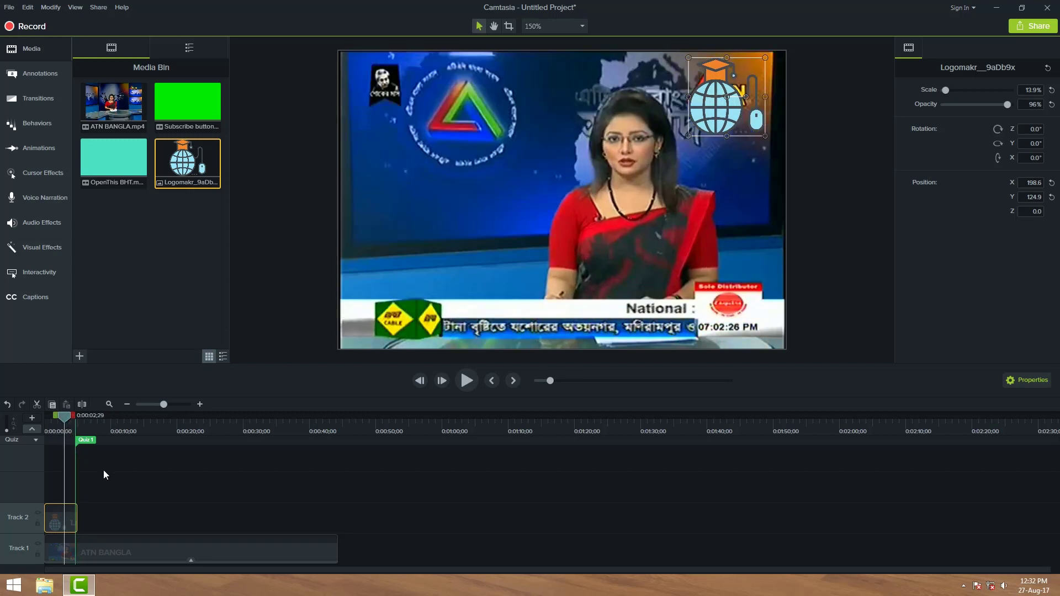
key("space")
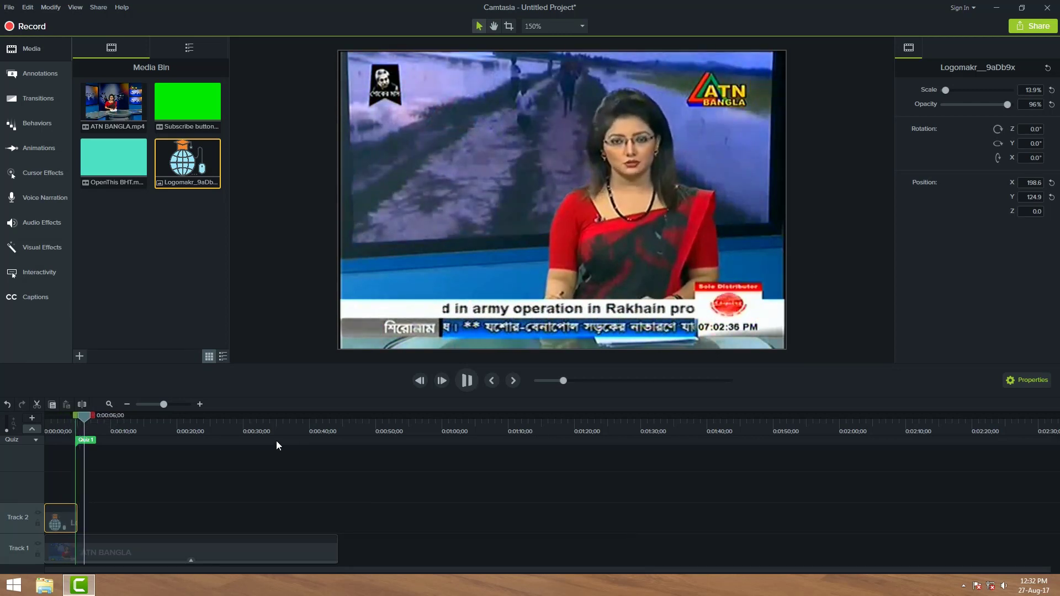
key("space")
left_click_drag(76, 519, 338, 518)
left_click(448, 515)
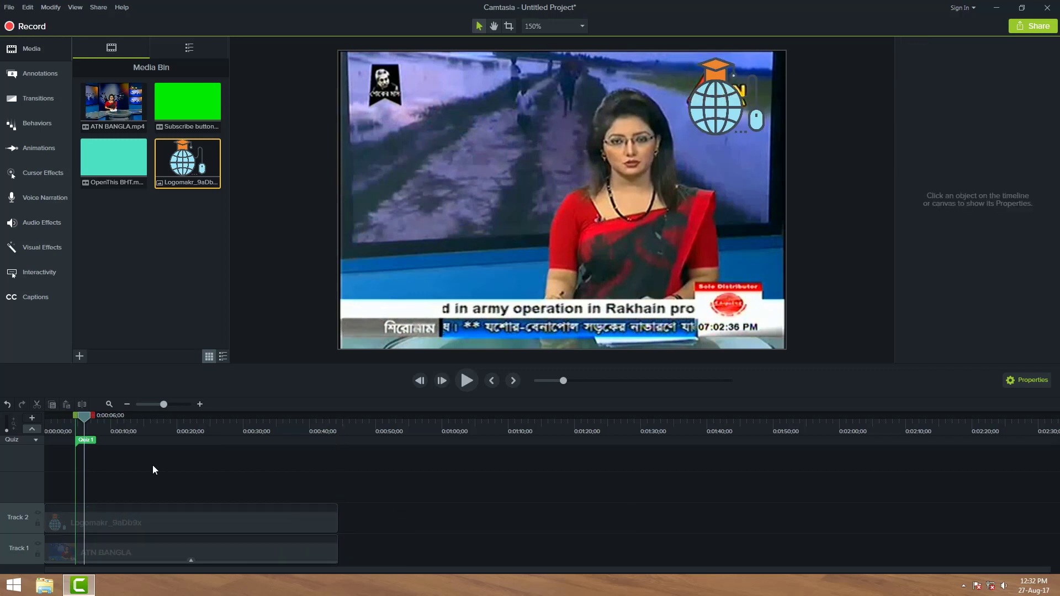
Step: Delete the Quiz 1 marker from the timeline and play back the video with the logo overlay
right_click(75, 439)
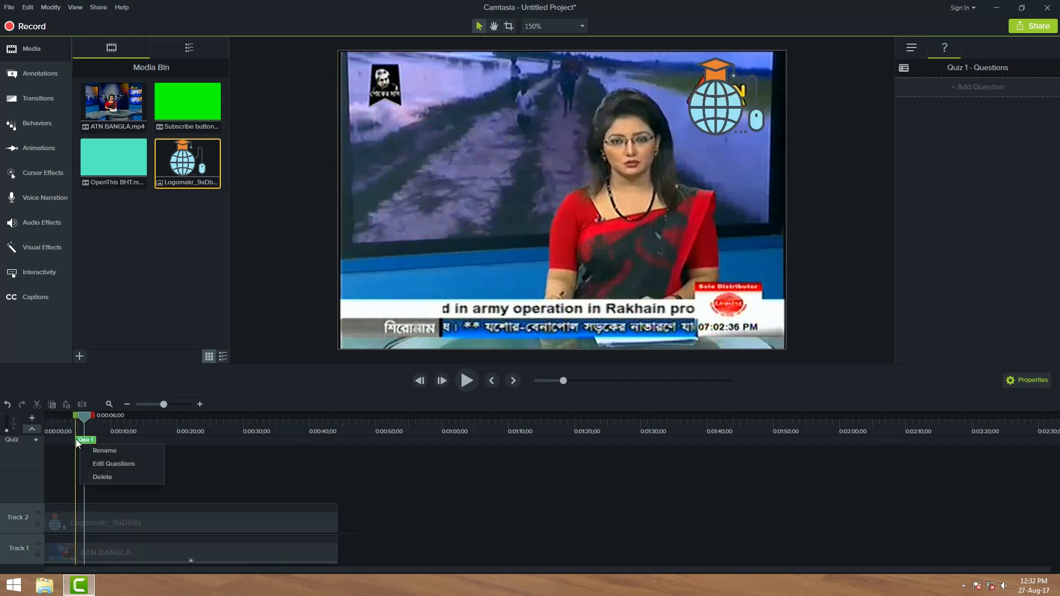
left_click(104, 478)
key("space")
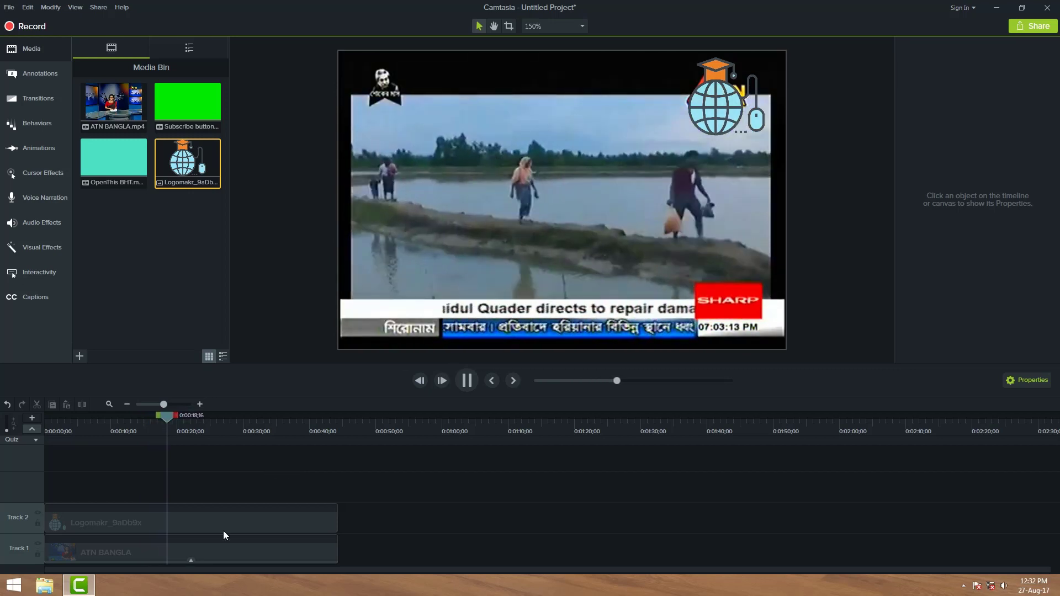
key("space")
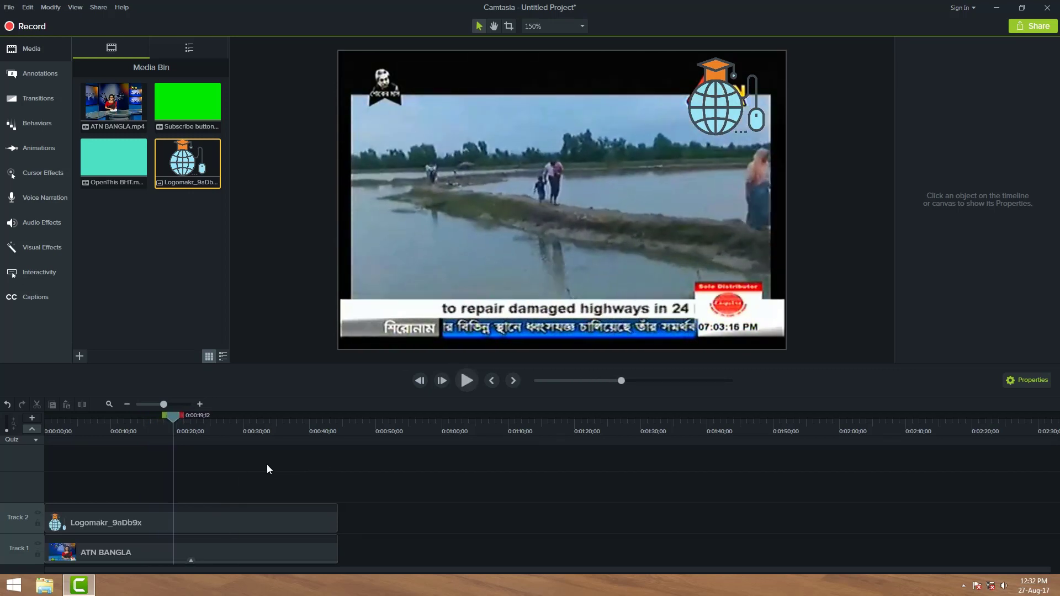
Step: Return the playhead to about 0:00:18;12 and nudge the logo to about X 200.7, Y 121.5
mouse_move(171, 416)
left_mouse_down()
mouse_move(149, 422)
mouse_move(167, 423)
left_mouse_up()
left_click_drag(704, 126, 706, 111)
left_click(373, 461)
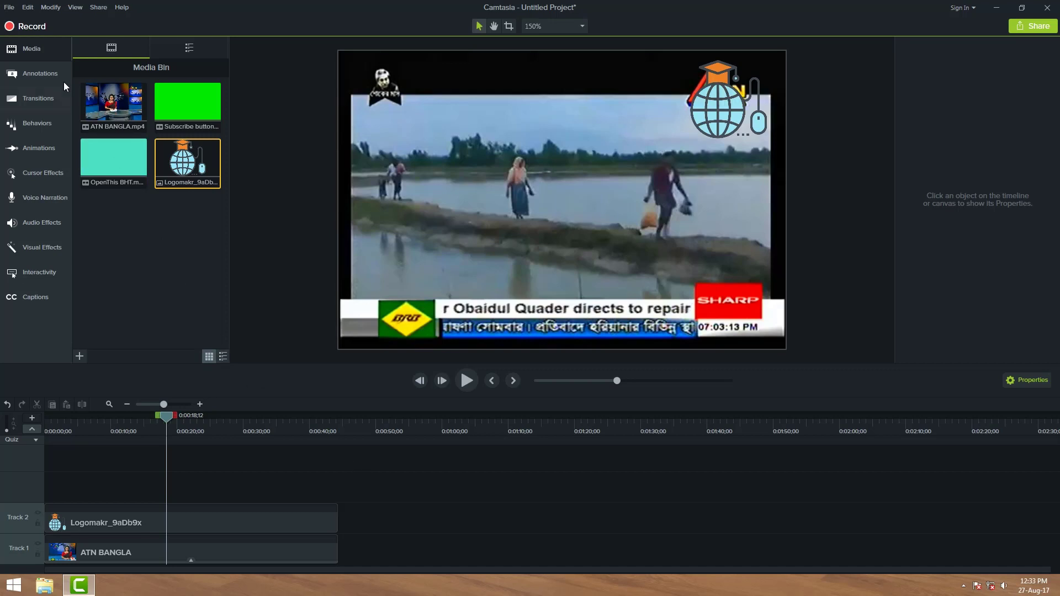
Step: Try a Blur annotation on Track 3 over the logo and remove it again
left_click(45, 79)
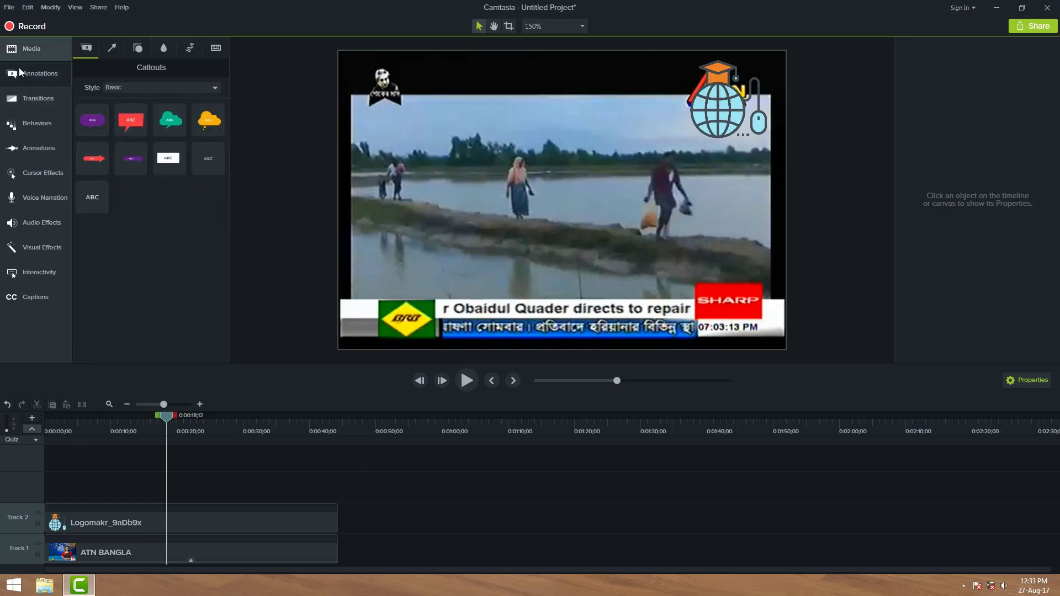
left_click(164, 48)
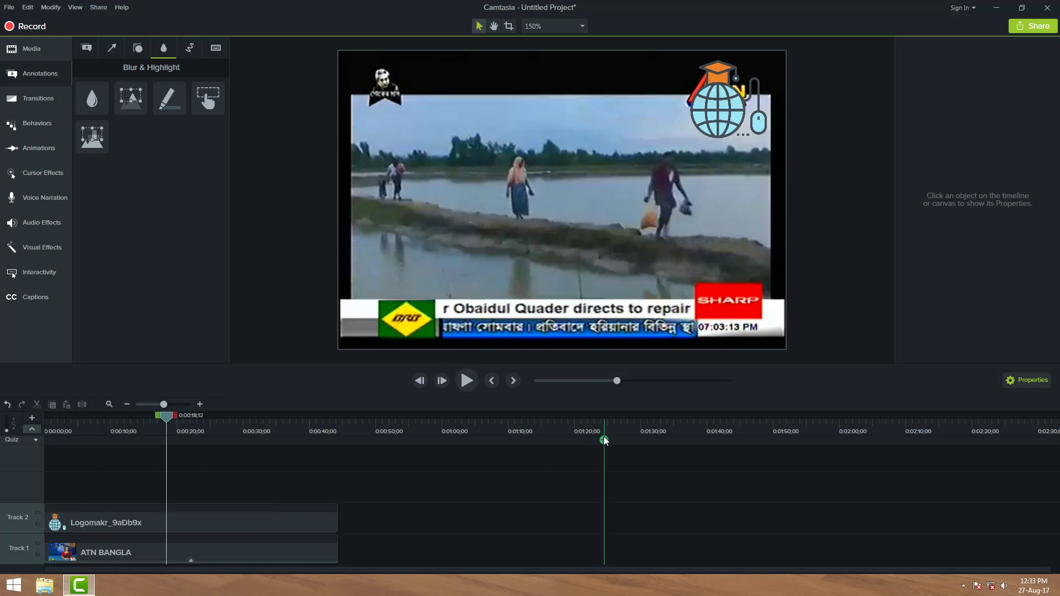
left_click_drag(92, 100, 167, 495)
left_click_drag(556, 211, 712, 112)
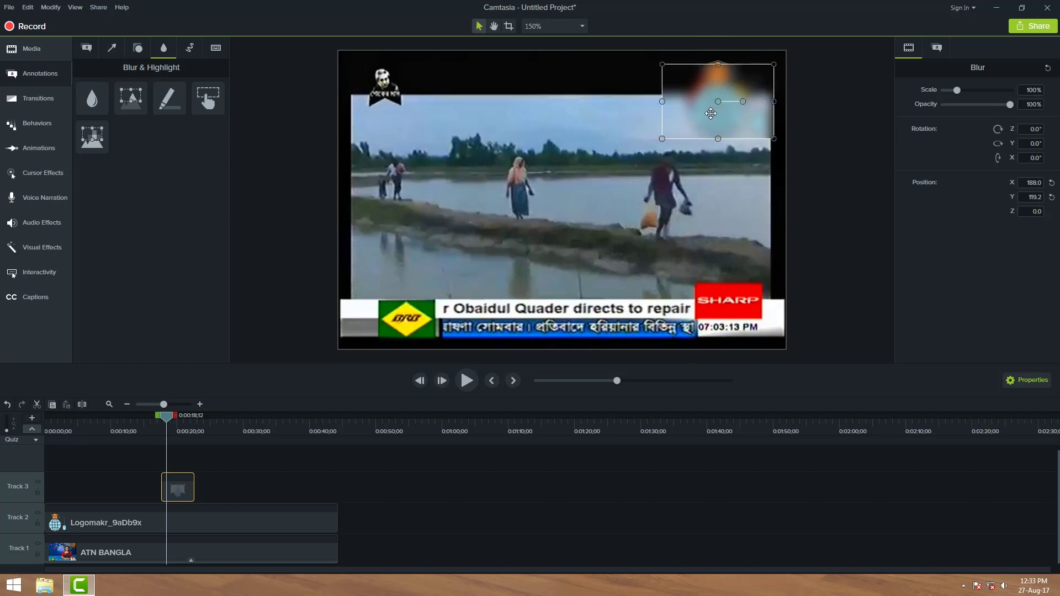
right_click(169, 487)
left_click(217, 321)
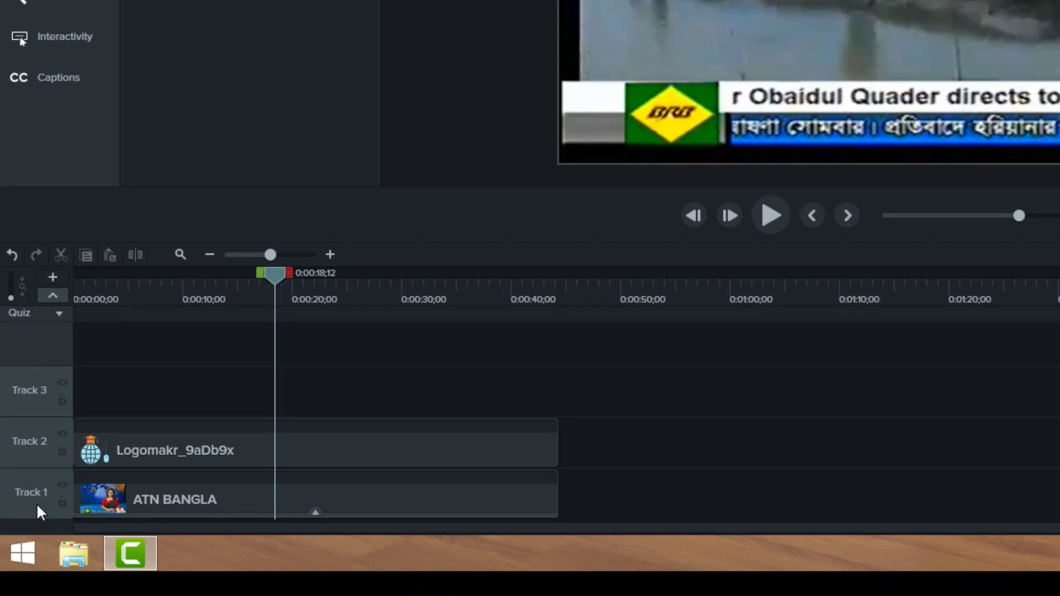
Step: Try inserting an empty track above Track 1 and undo the insertion
right_click(37, 502)
mouse_move(128, 322)
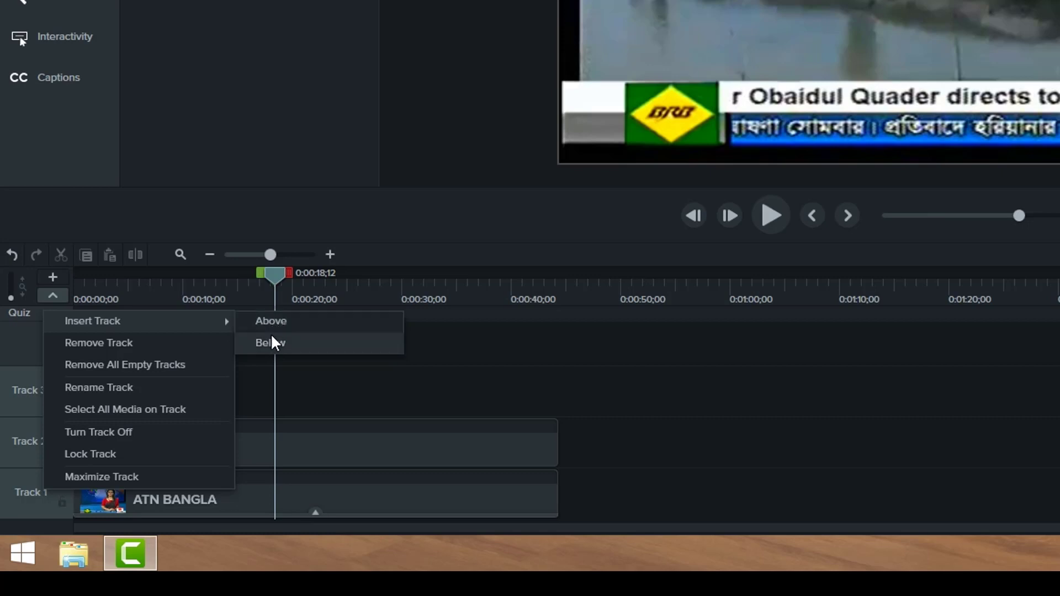
left_click(270, 319)
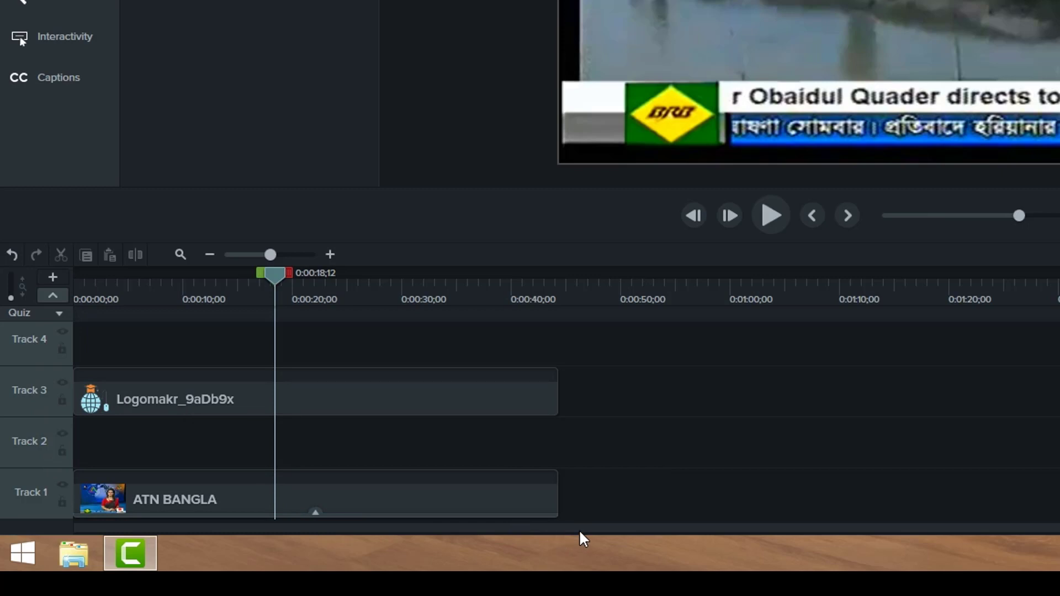
key("ctrl+z")
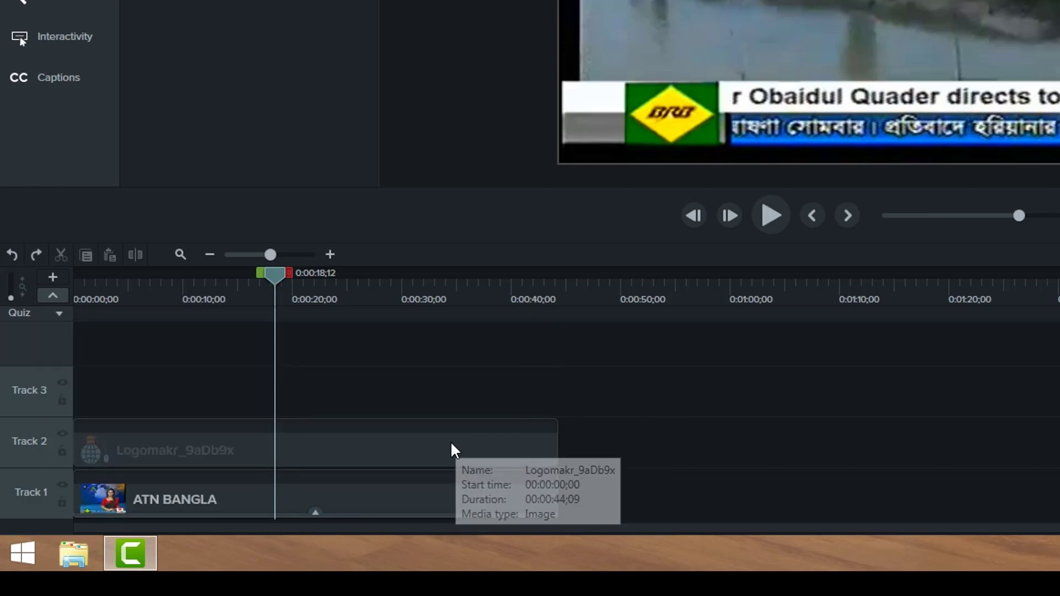
Step: Move the logo clip to Track 3 and add a Blur on Track 2 spanning the whole video, positioned behind the logo
left_click_drag(453, 446, 453, 400)
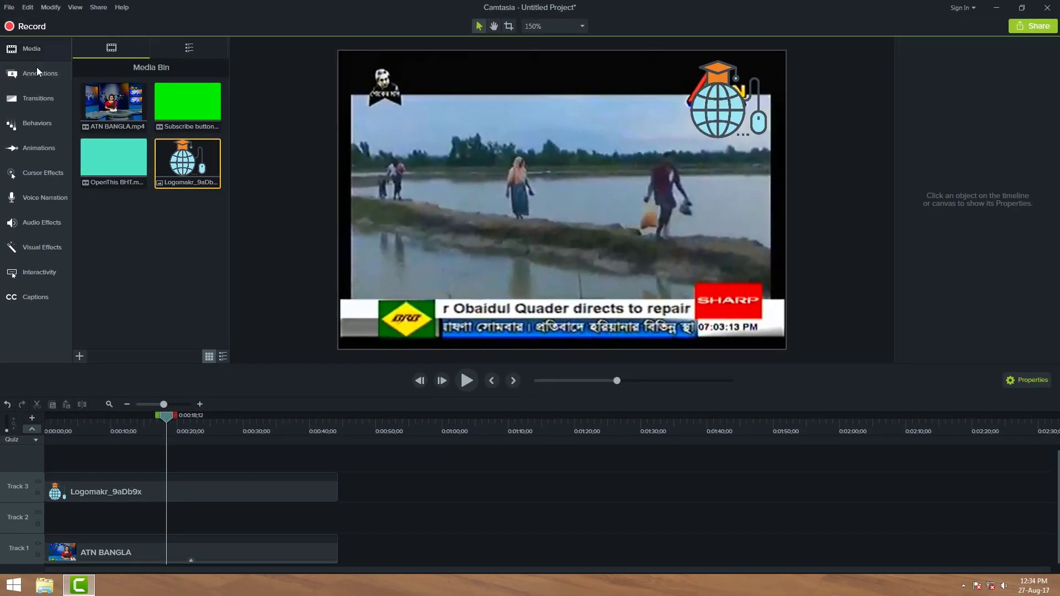
left_click(35, 72)
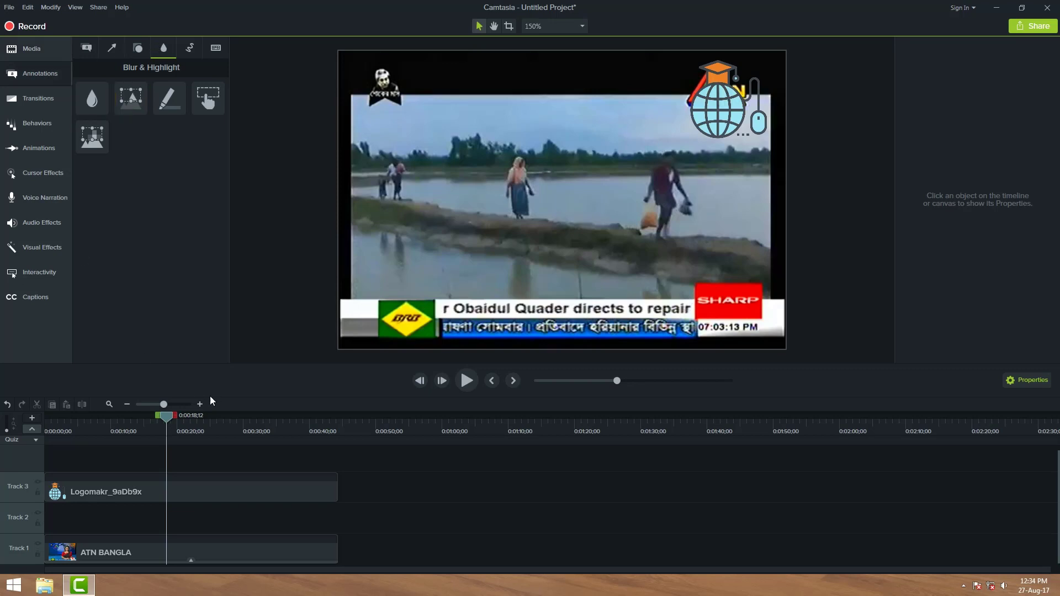
left_click_drag(92, 98, 46, 523)
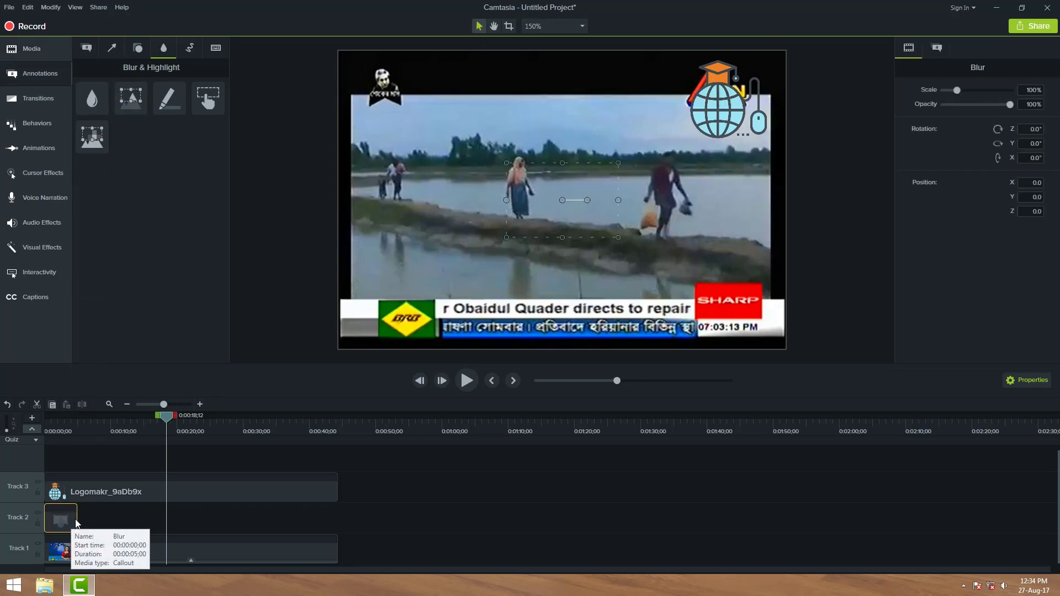
left_click_drag(77, 523, 338, 519)
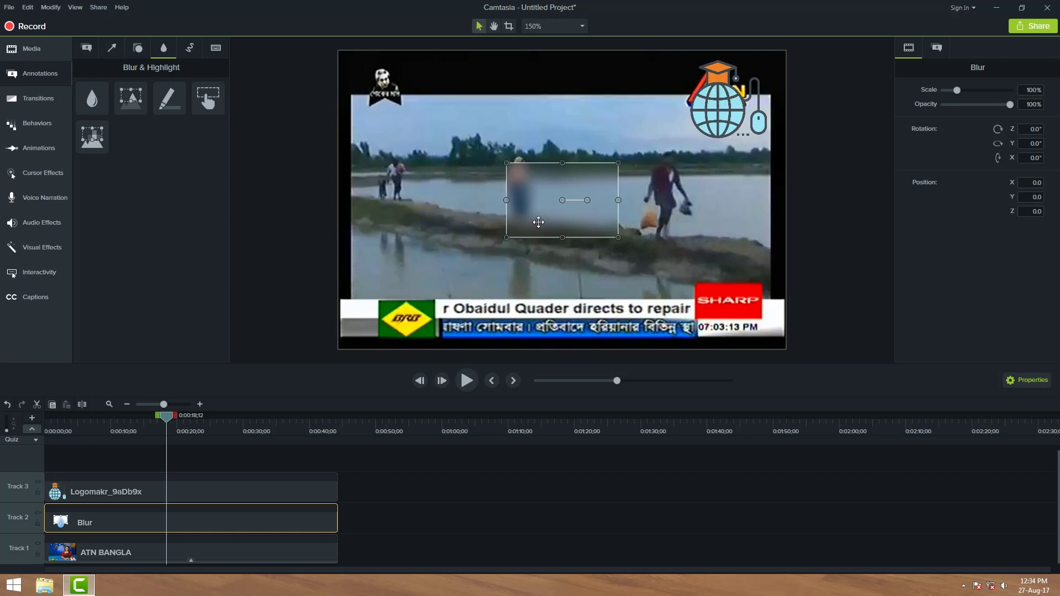
left_click_drag(538, 222, 690, 118)
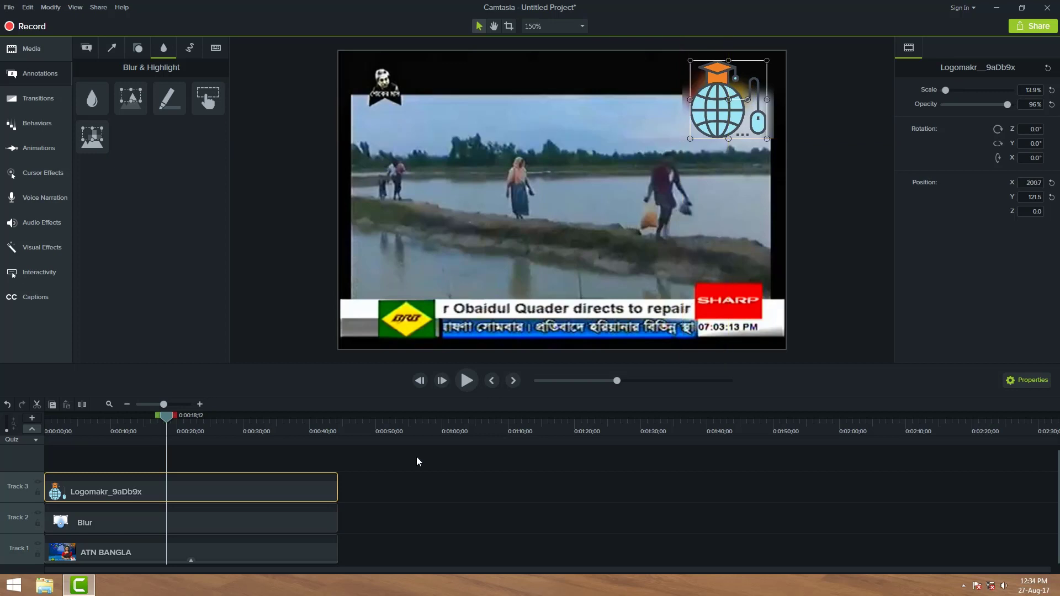
Step: Delete the full-length Blur annotation from Track 2
left_click(560, 451)
left_click_drag(707, 112, 721, 103)
left_click(673, 485)
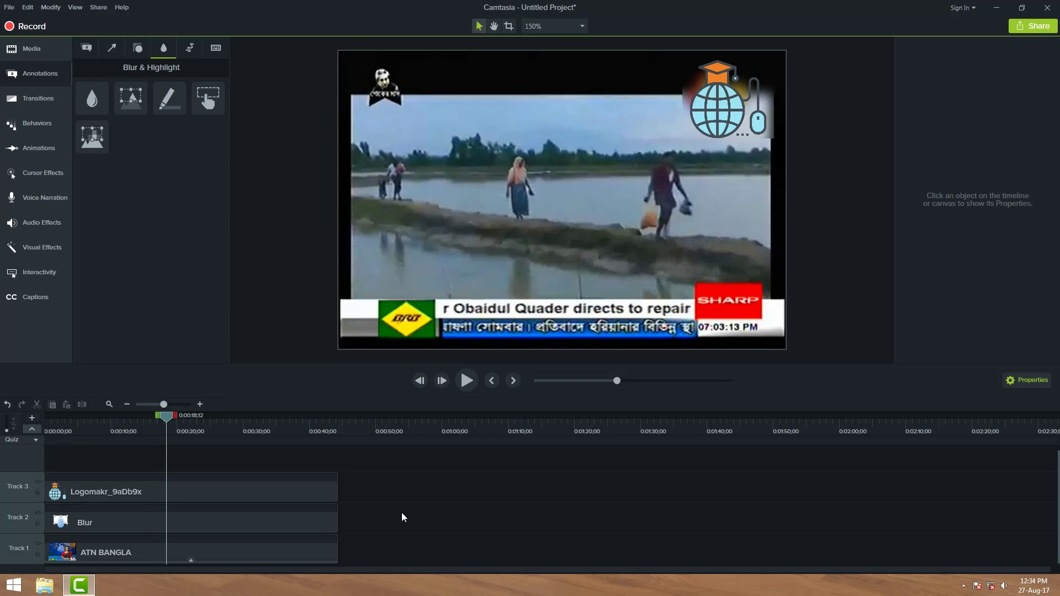
left_click(288, 528)
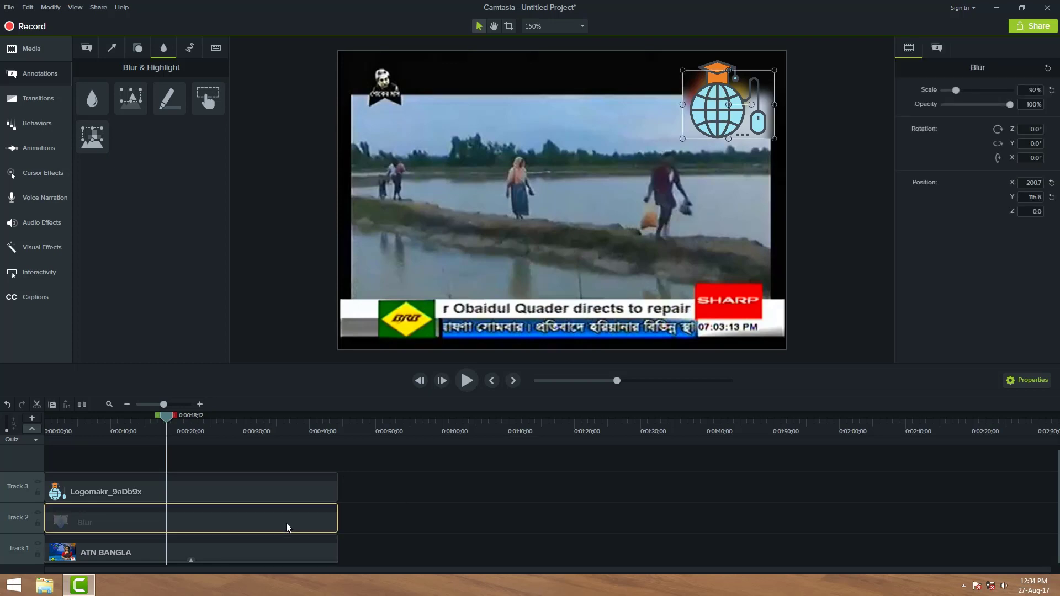
key("Delete")
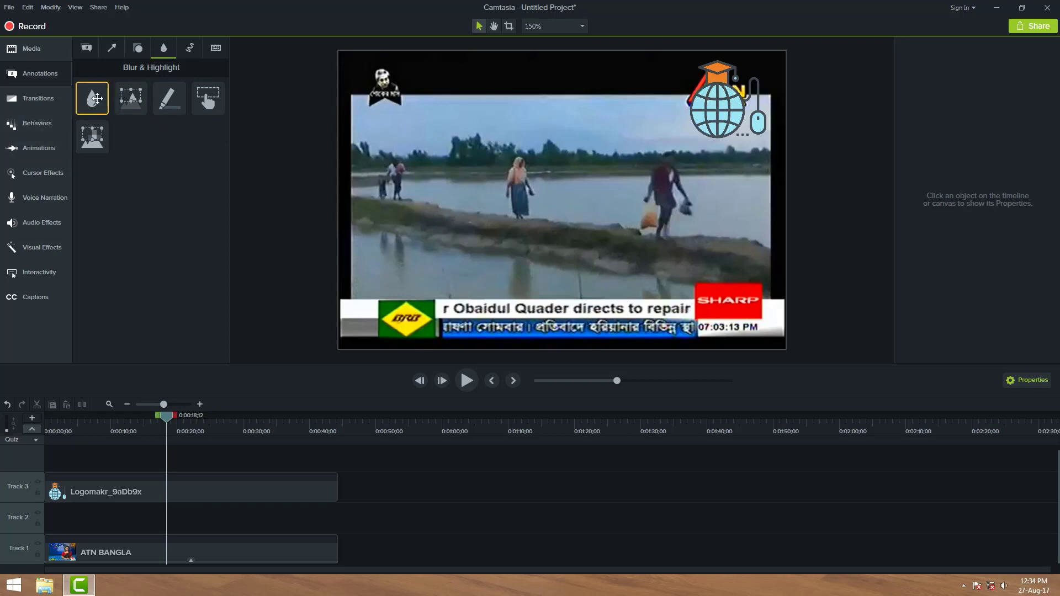
Step: Add a new Blur on Track 2 at the playhead, placed behind the logo at X 200.7, Y 119.2 and scaled to 109.1%
left_click_drag(96, 98, 154, 546)
left_click_drag(539, 217, 719, 112)
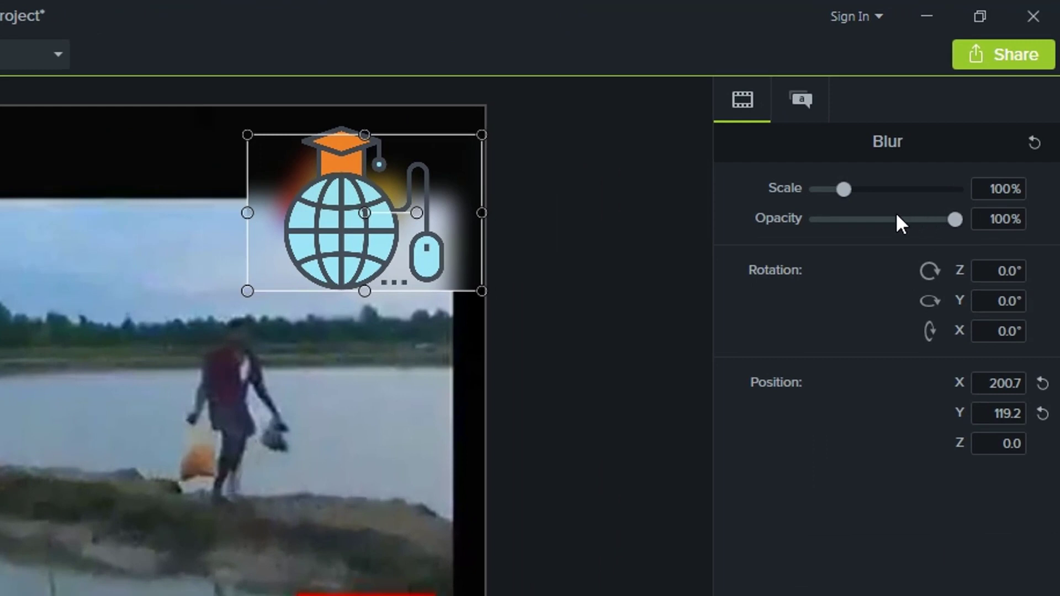
left_click_drag(948, 221, 979, 216)
mouse_move(846, 190)
left_mouse_down()
mouse_move(923, 208)
mouse_move(845, 191)
left_mouse_up()
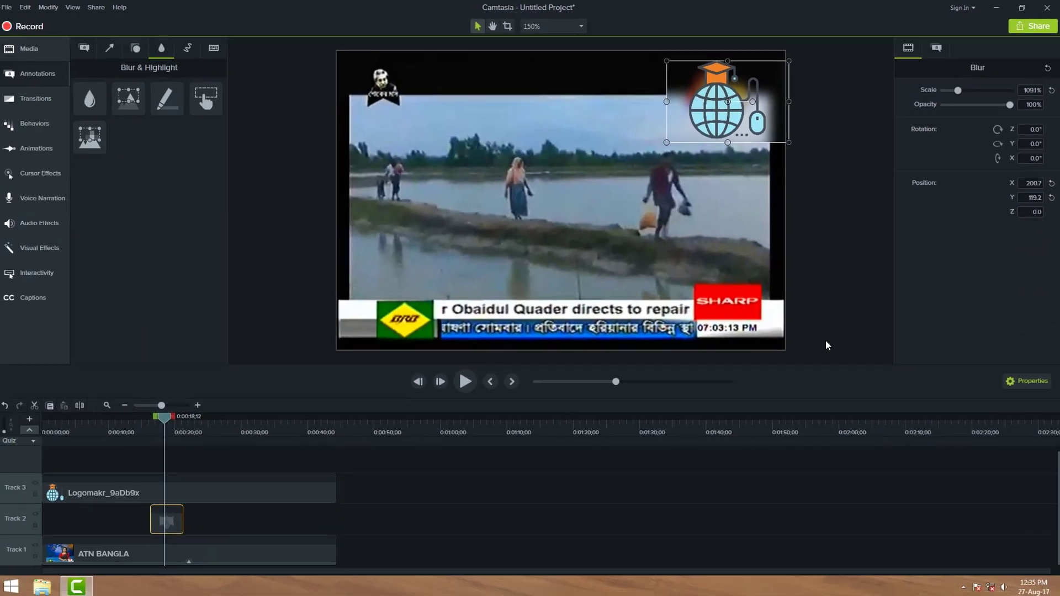
left_click(748, 538)
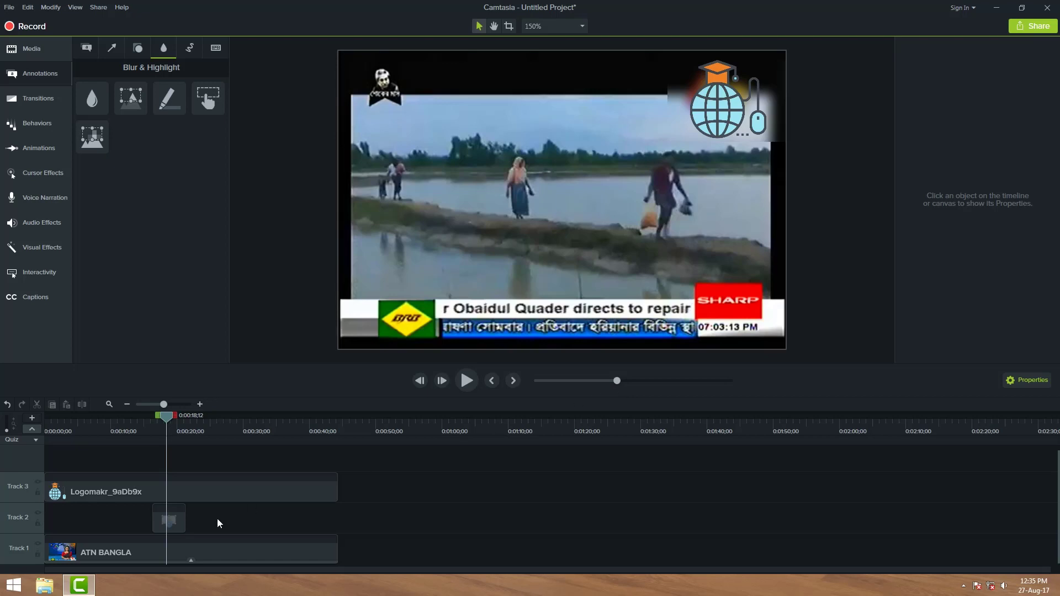
Step: Try the Blur on Track 4 above the logo and return it to Track 2 beneath the logo
left_click_drag(174, 523, 173, 454)
scroll(442, 530, "up", 1)
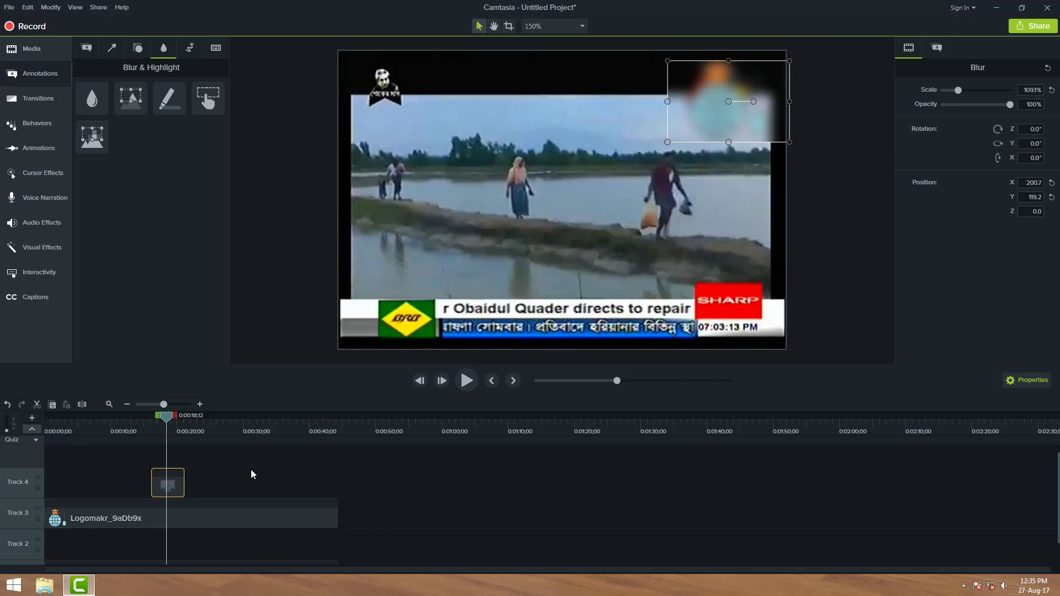
scroll(253, 475, "down", 1)
left_click_drag(177, 466, 172, 522)
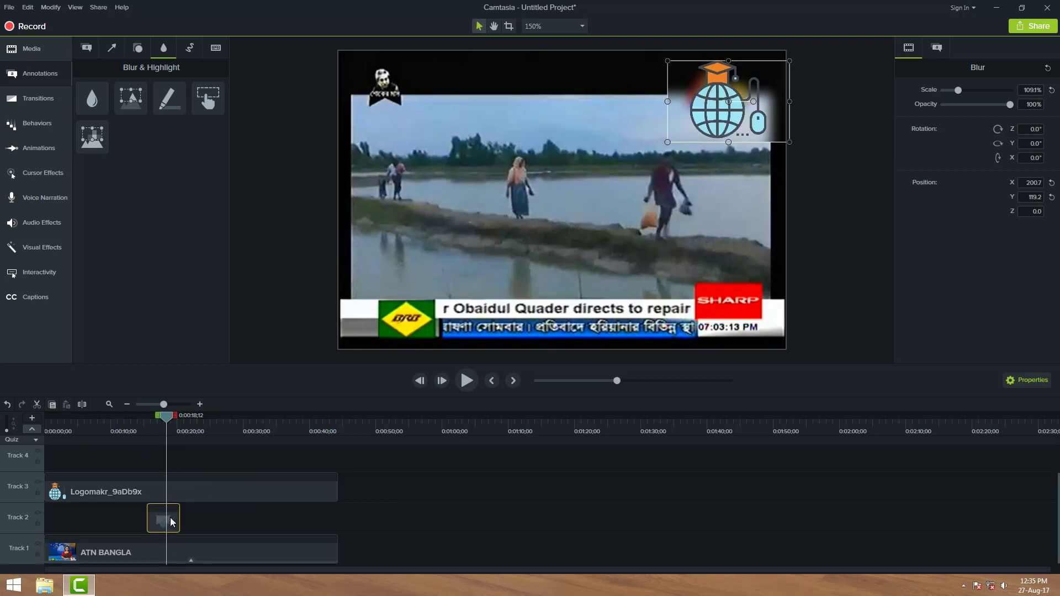
left_click(692, 494)
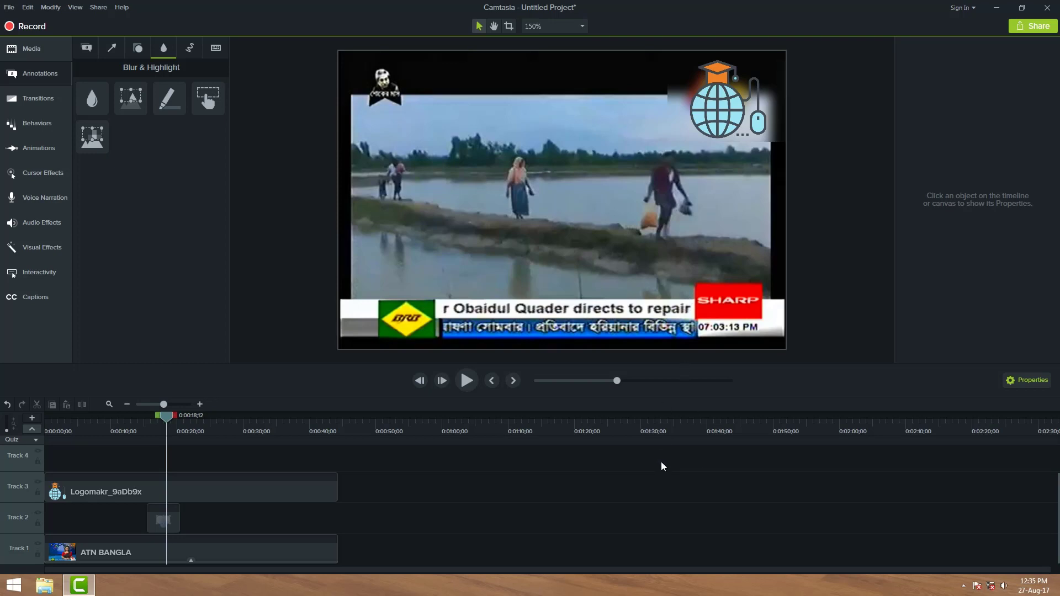
Step: Display the project's imported media in the Media Bin
left_click(23, 49)
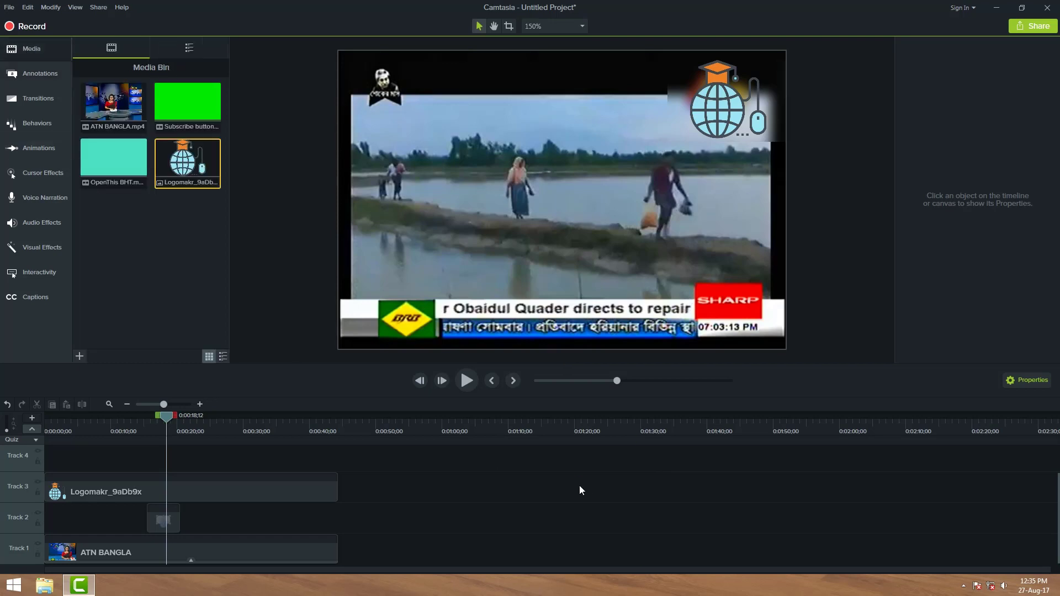